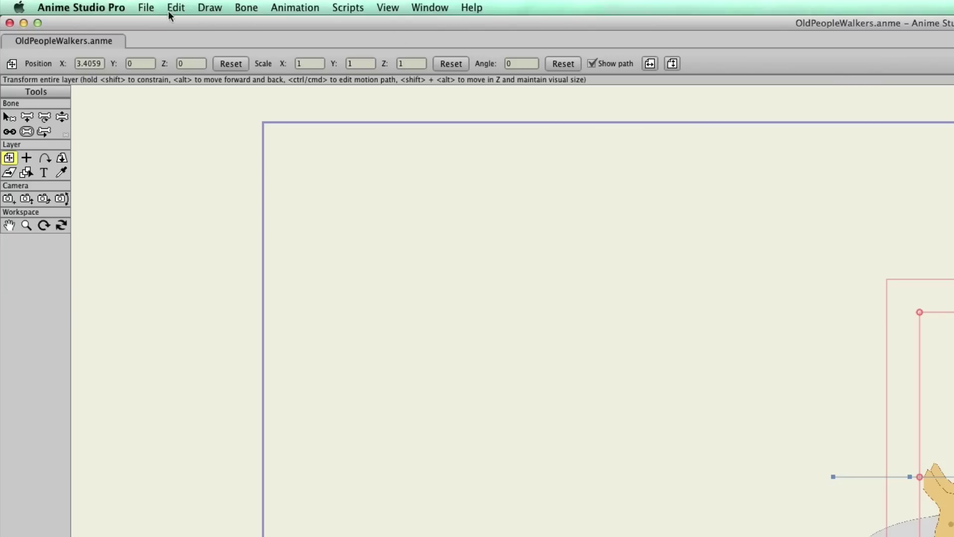
Open HolyAGENTS.anme from AS Files for SM Tuts > Tyson AS Files as a second document.
left_click(146, 9)
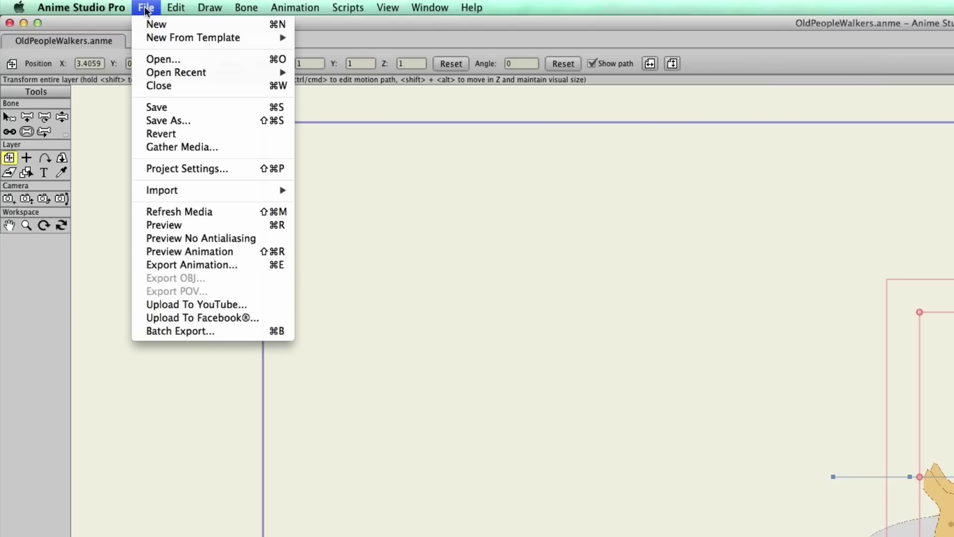
left_click(156, 56)
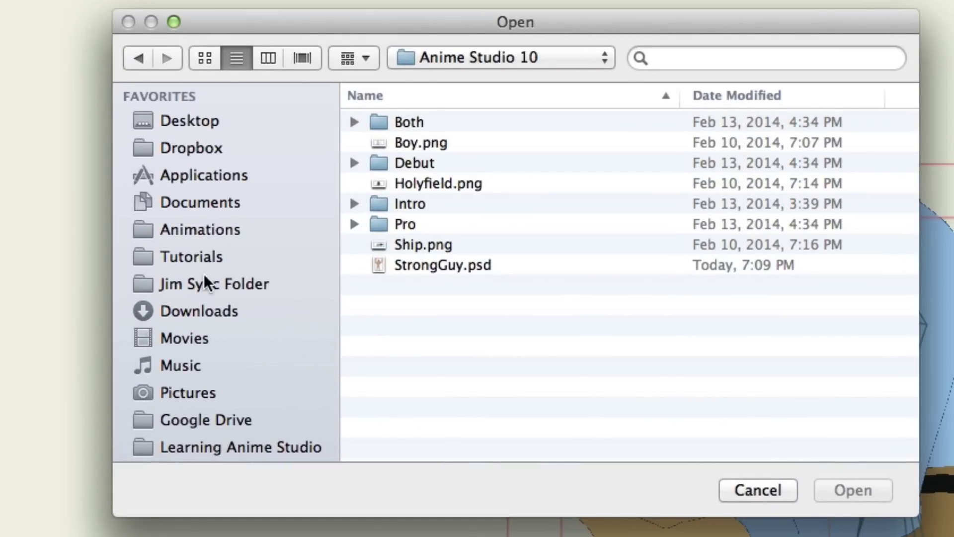
left_click(208, 285)
double_click(452, 166)
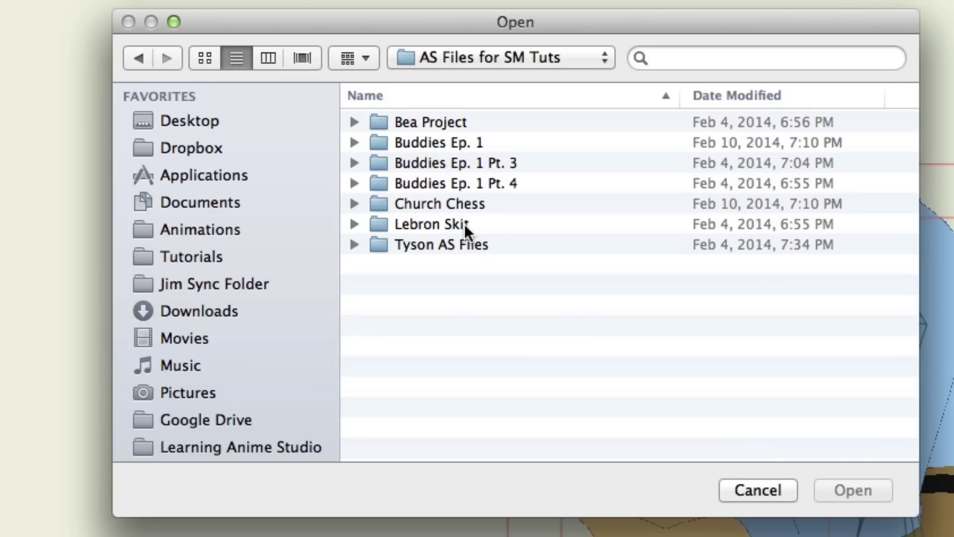
double_click(460, 239)
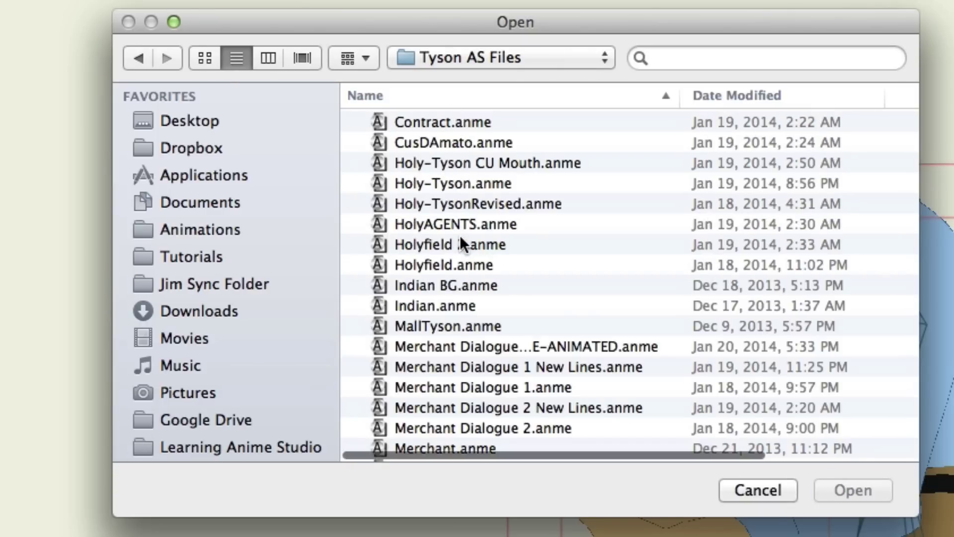
double_click(467, 229)
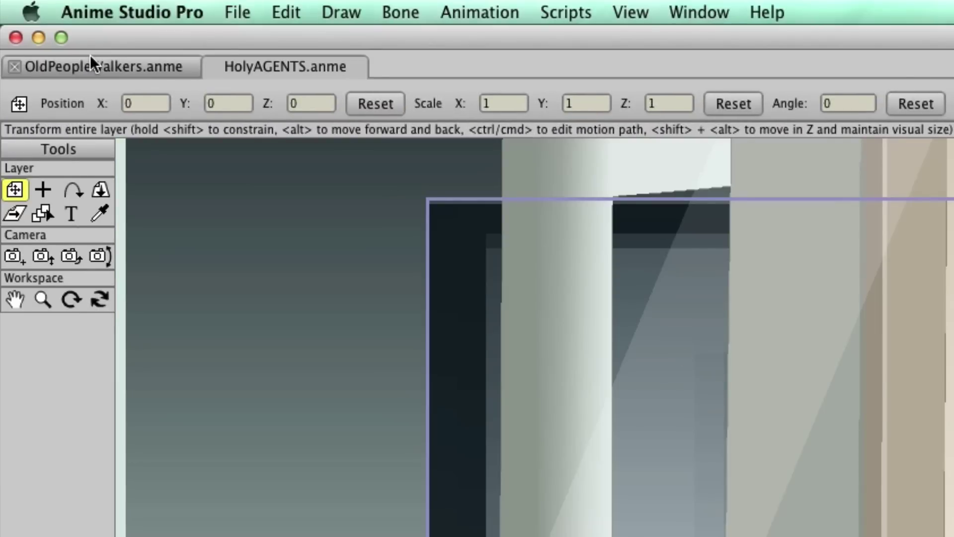
left_click(119, 71)
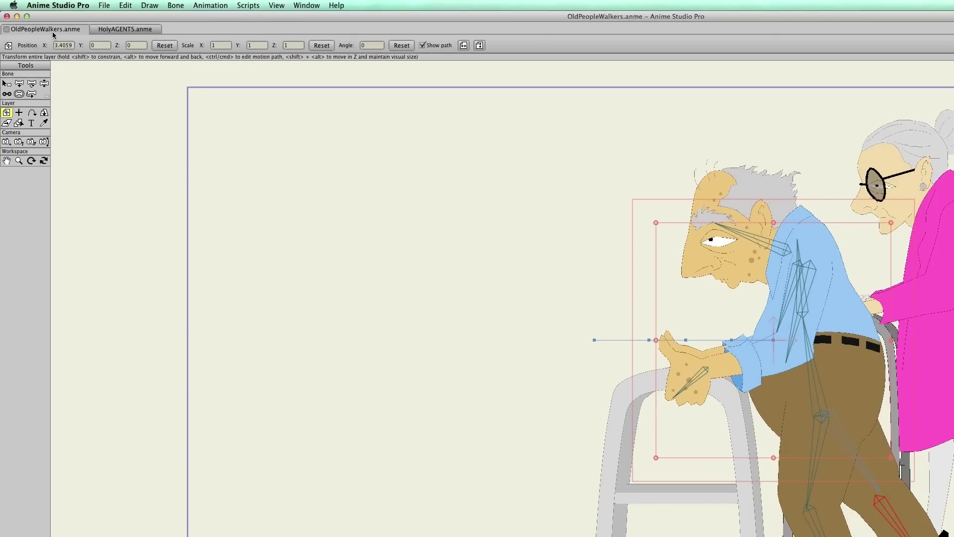
left_click(109, 30)
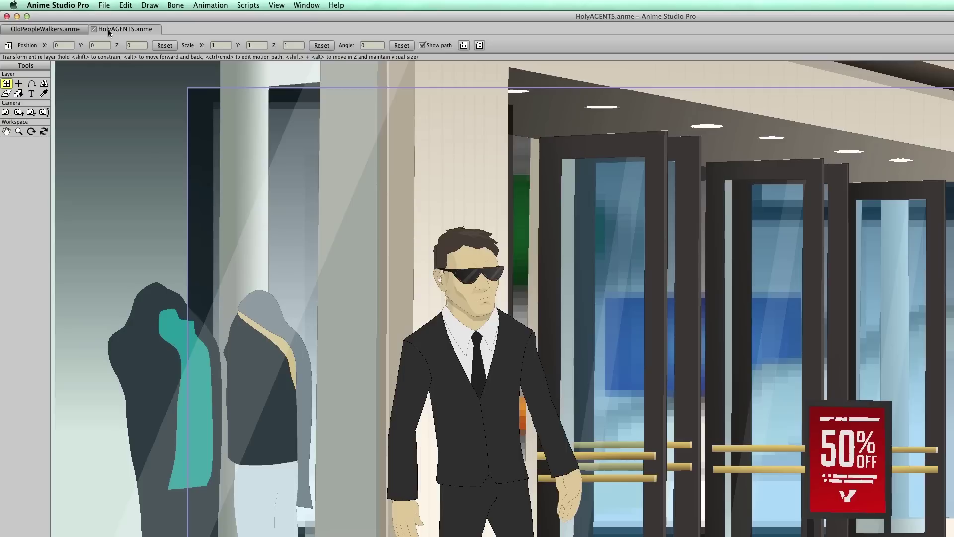
left_click(59, 28)
left_click(123, 29)
Create about a dozen blank Untitled.anme documents using File > New and Cmd+N.
left_click(104, 6)
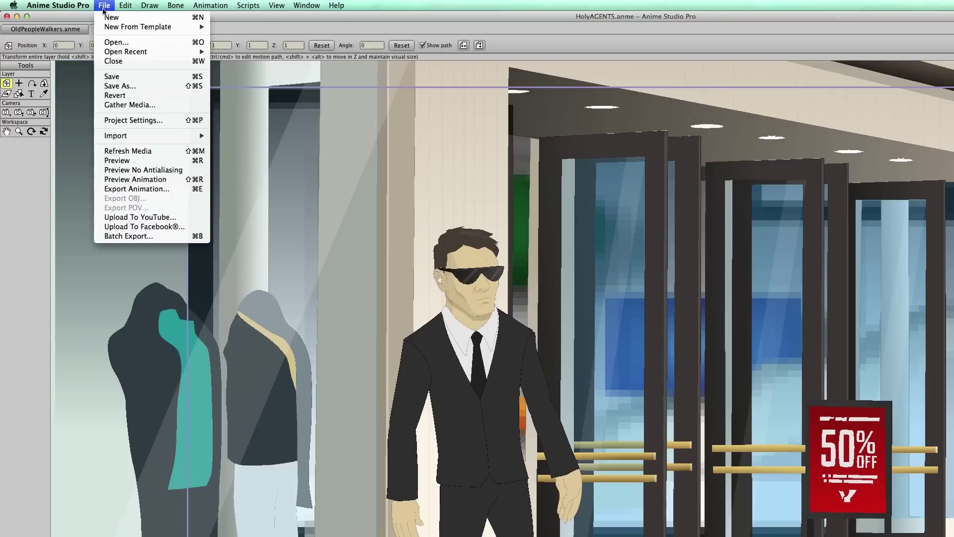
left_click(105, 17)
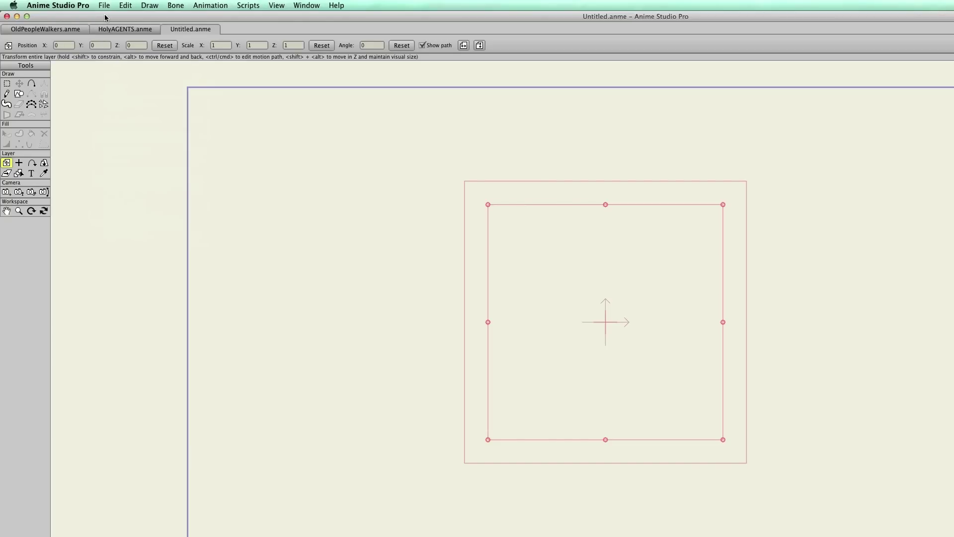
key("super+n")
key("super+n")
key("super+n")
key("super+n")
key("super+n")
key("super+n")
key("super+n")
key("super+n")
key("super+n")
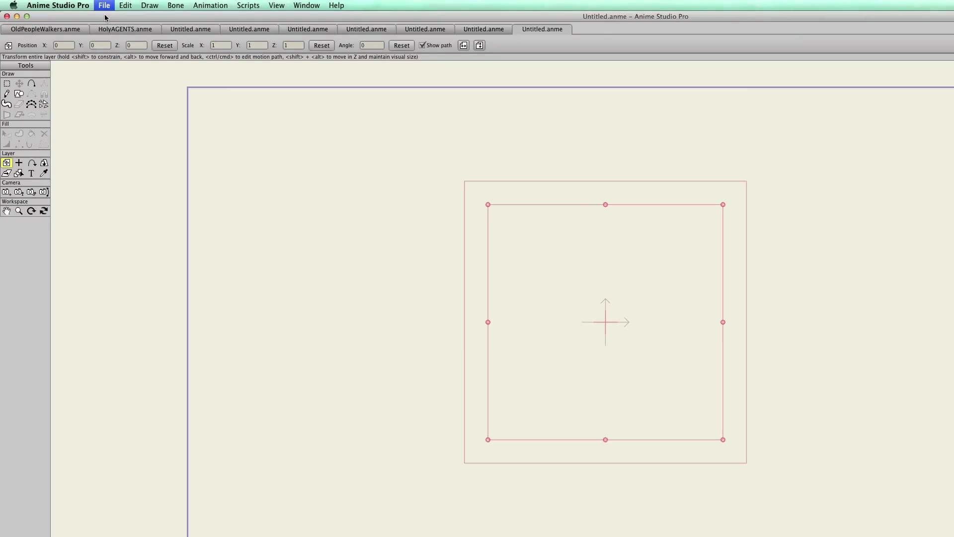
key("super+n")
key("super+n")
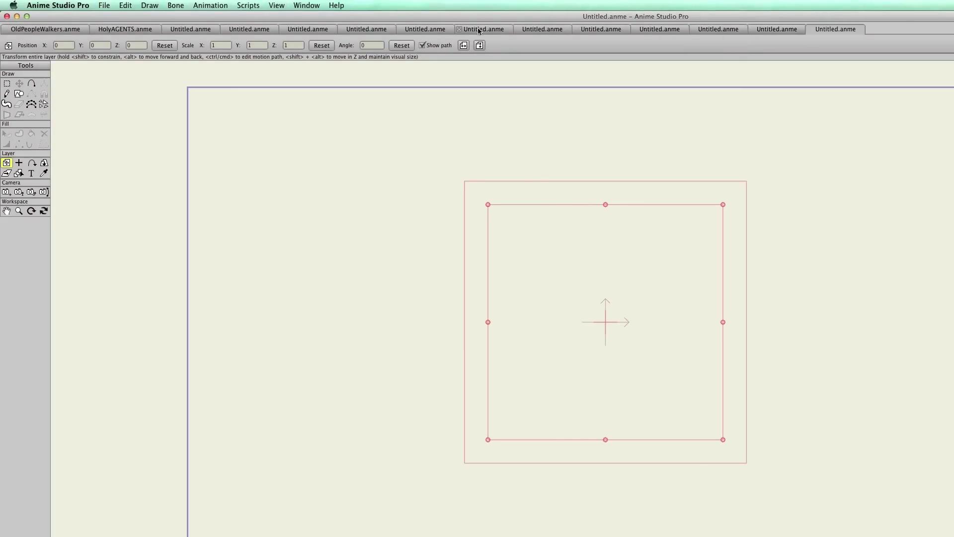
Switch between an Untitled tab, the HolyAGENTS project, and another Untitled document.
left_click(249, 30)
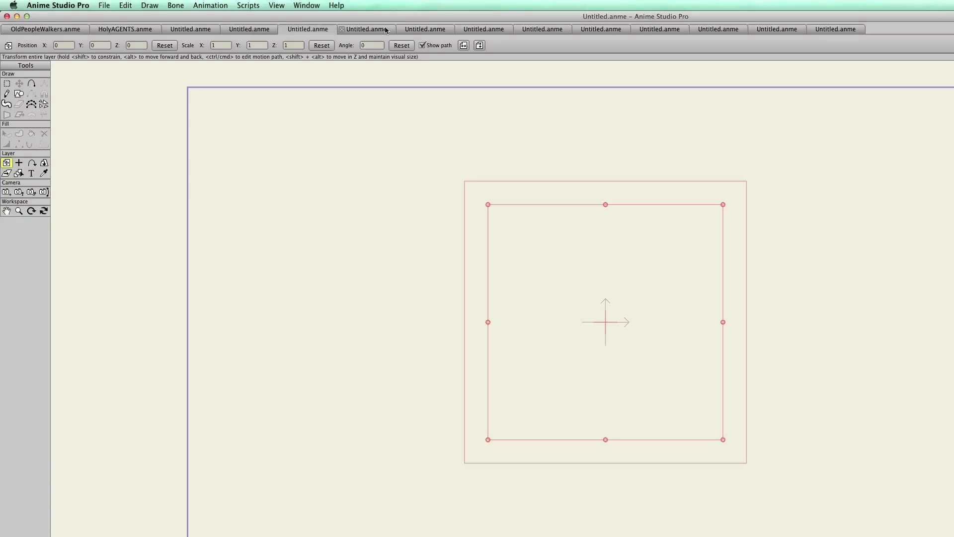
left_click(126, 29)
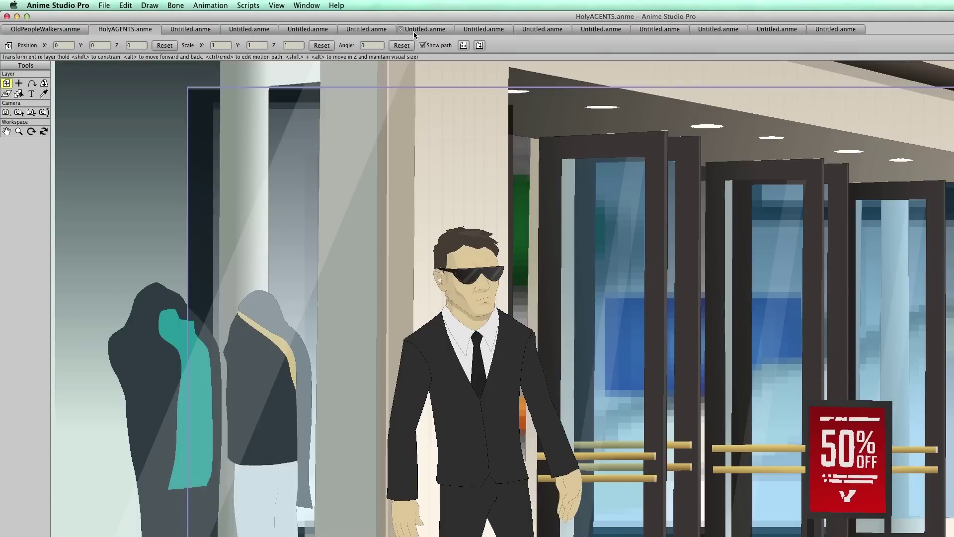
left_click(423, 29)
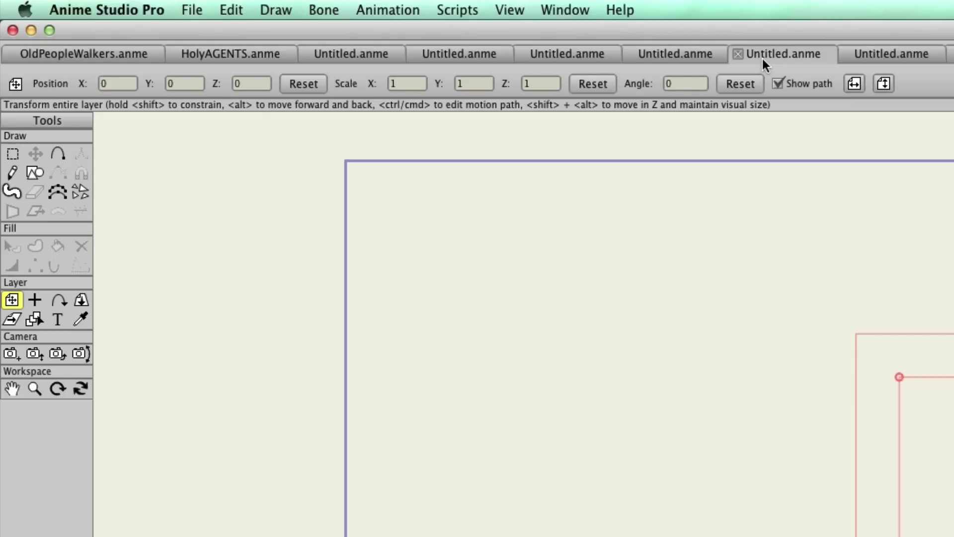
Close every Untitled.anme tab, keeping only OldPeopleWalkers.anme and HolyAGENTS.anme open.
left_click(738, 53)
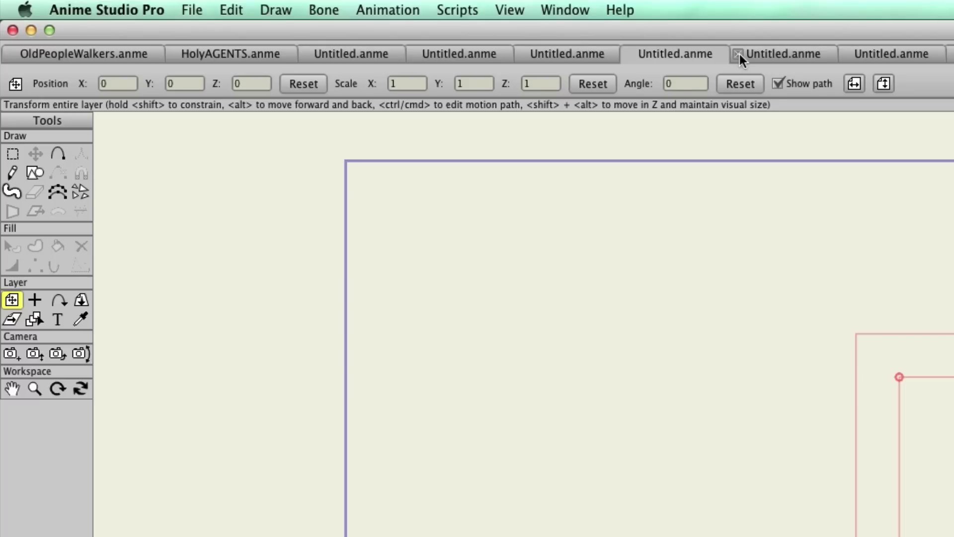
left_click(739, 53)
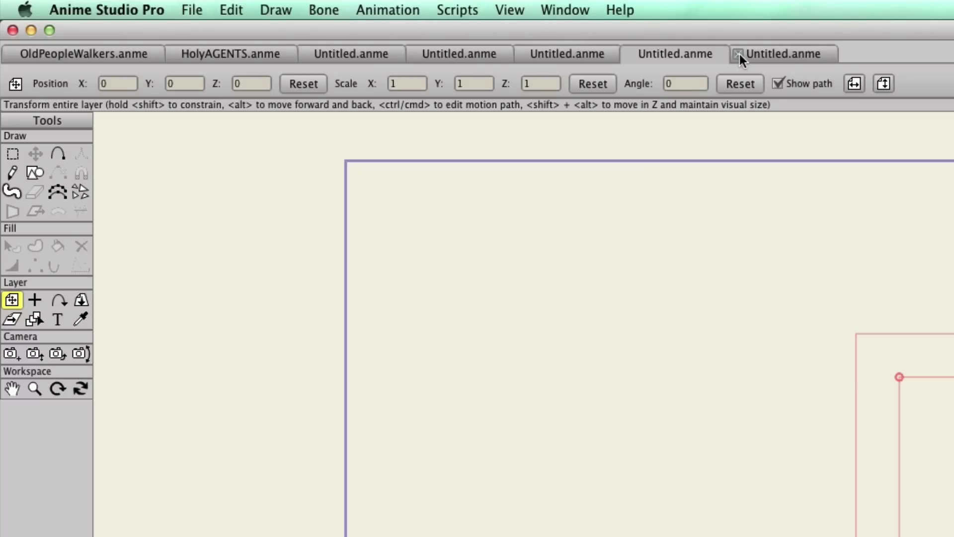
left_click(739, 54)
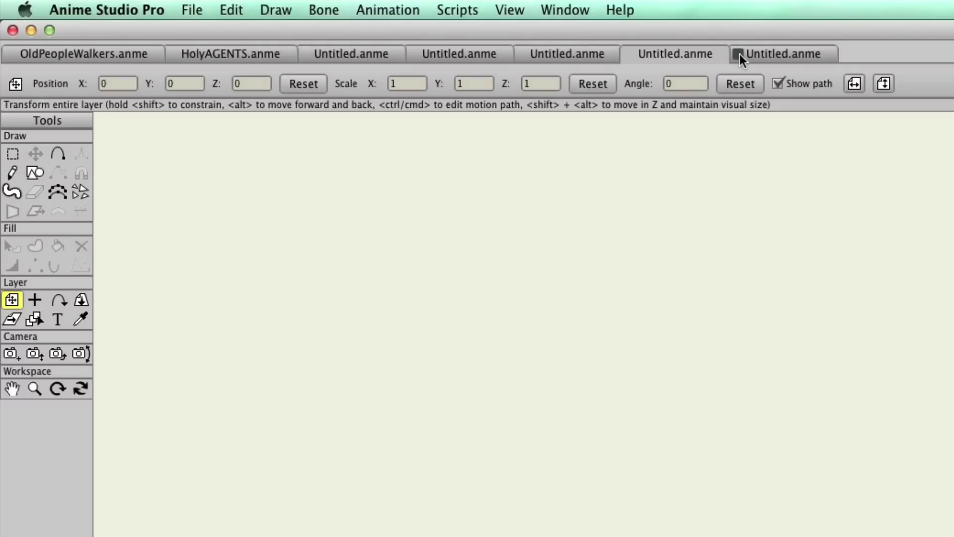
left_click(629, 54)
left_click(524, 55)
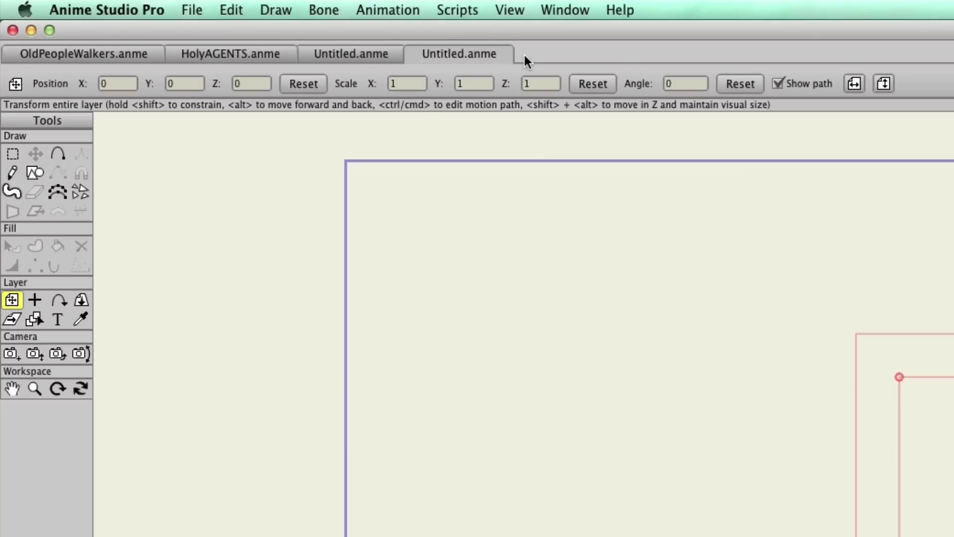
left_click(417, 56)
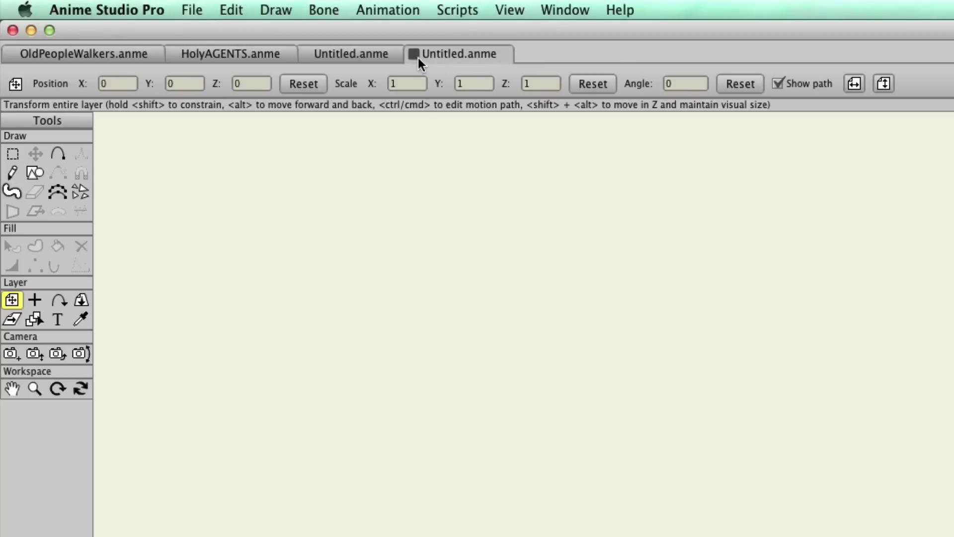
left_click(306, 54)
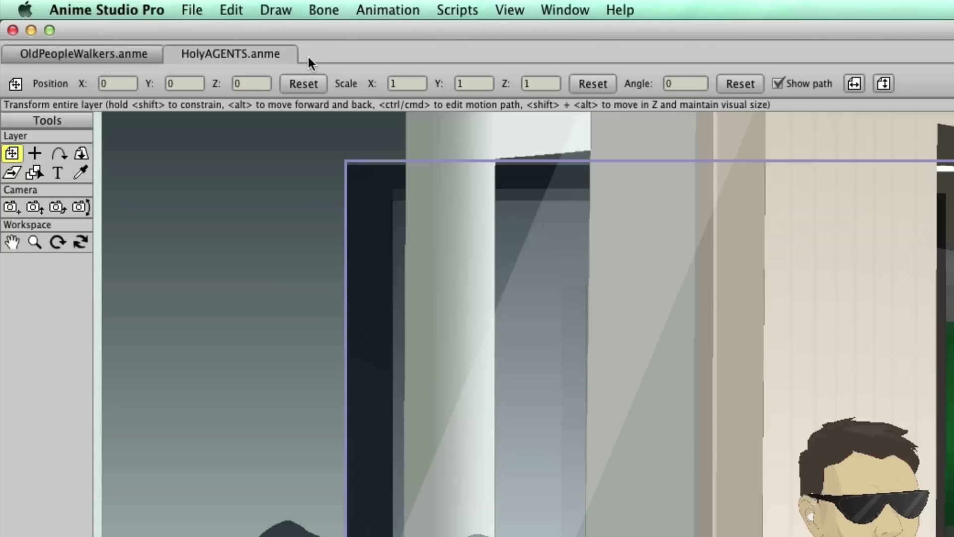
Open Holyfield 2.anme from the File > Open Recent list.
left_click(192, 10)
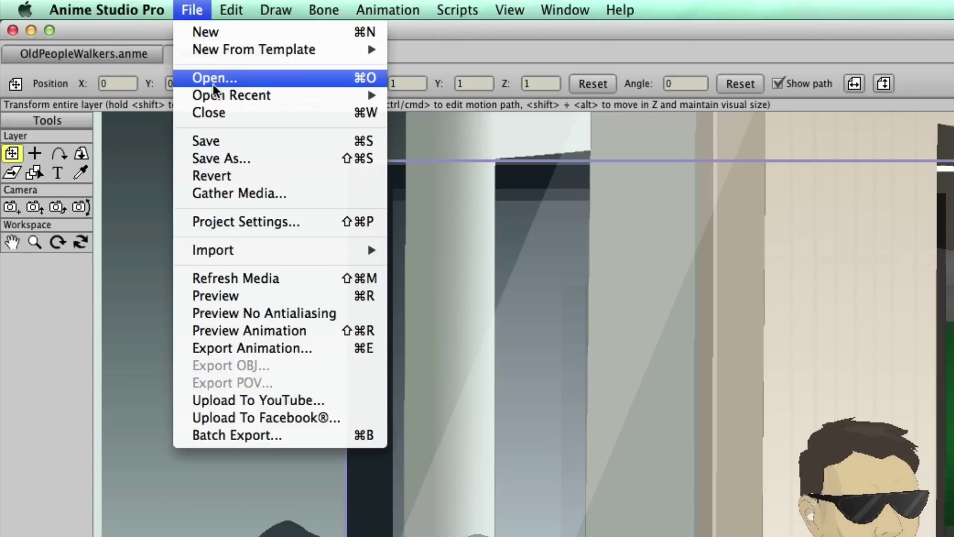
mouse_move(237, 95)
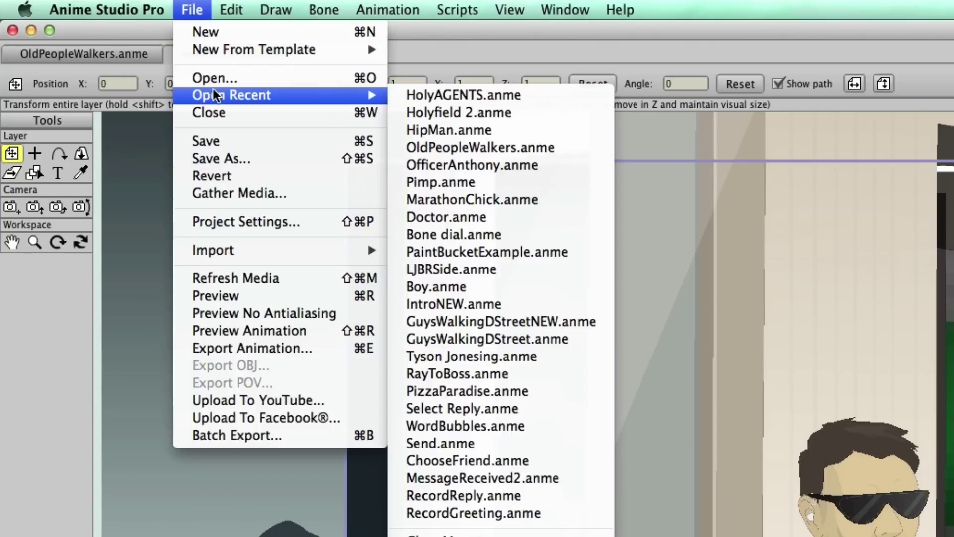
left_click(435, 112)
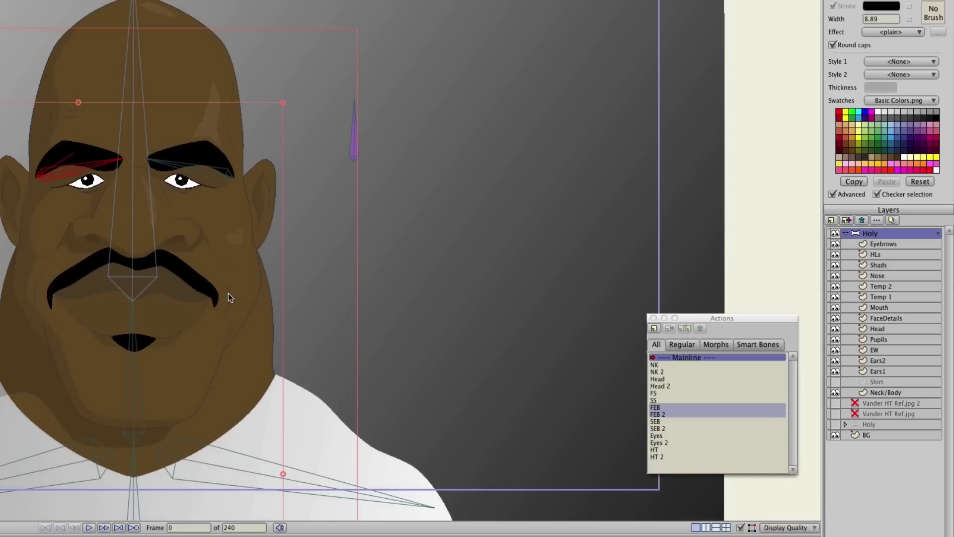
Select Holyfield 2's gradient BG layer and switch to the Transform Points tool.
left_click(899, 435)
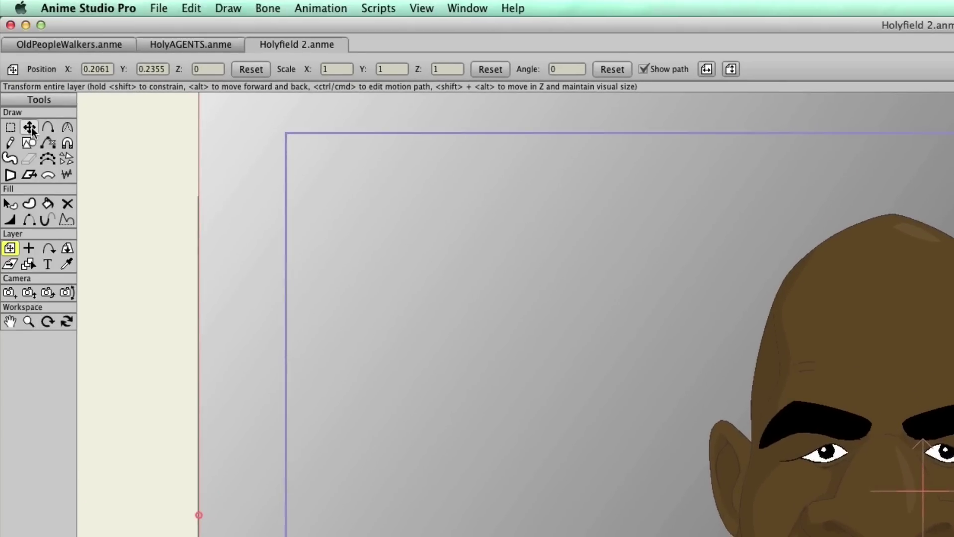
left_click(30, 127)
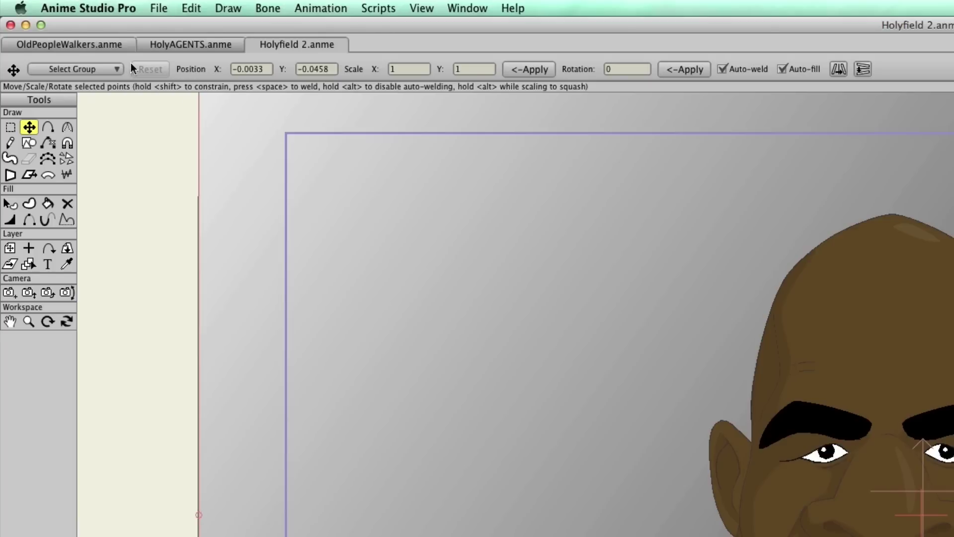
In OldPeopleWalkers.anme, add a new vector Layer 4 and move it to the bottom of the stack.
left_click(99, 50)
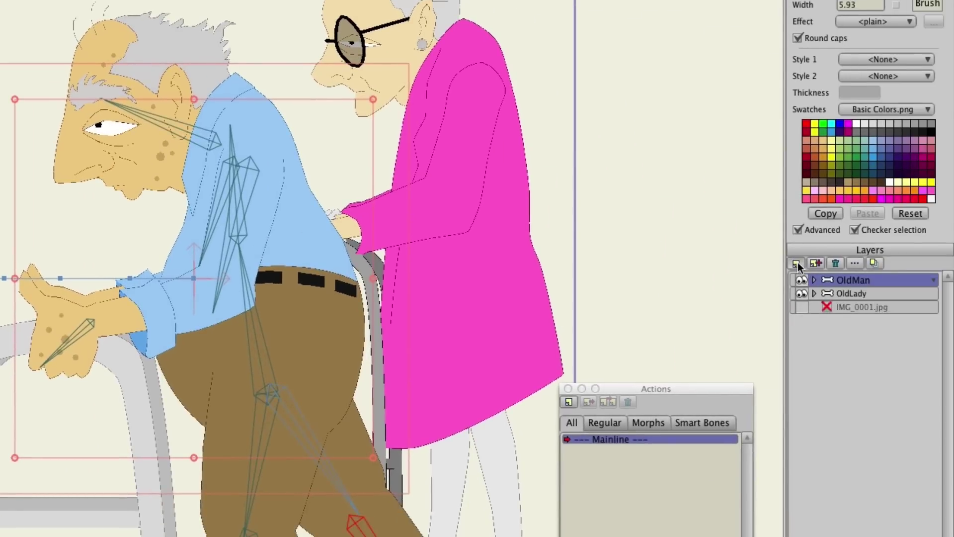
left_click(796, 263)
left_click(799, 272)
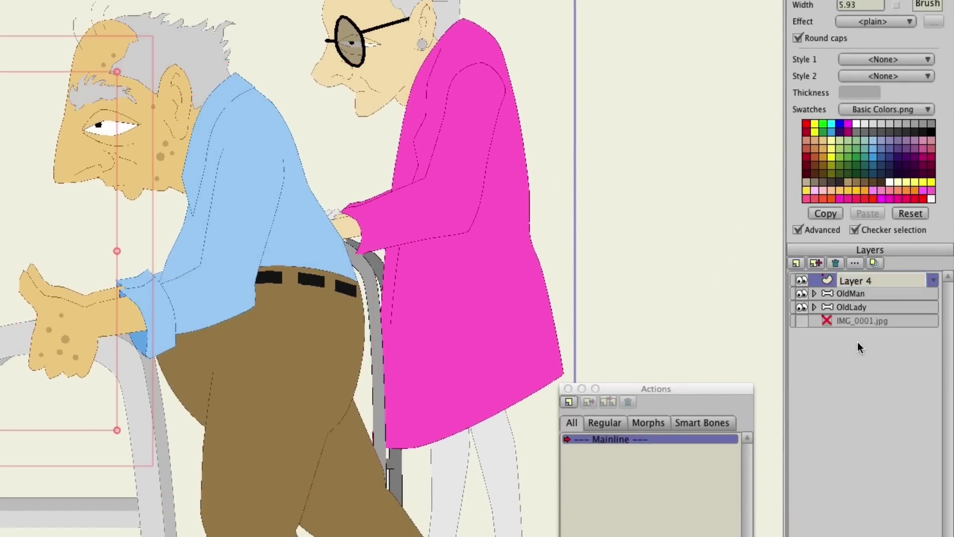
left_click_drag(832, 279, 837, 323)
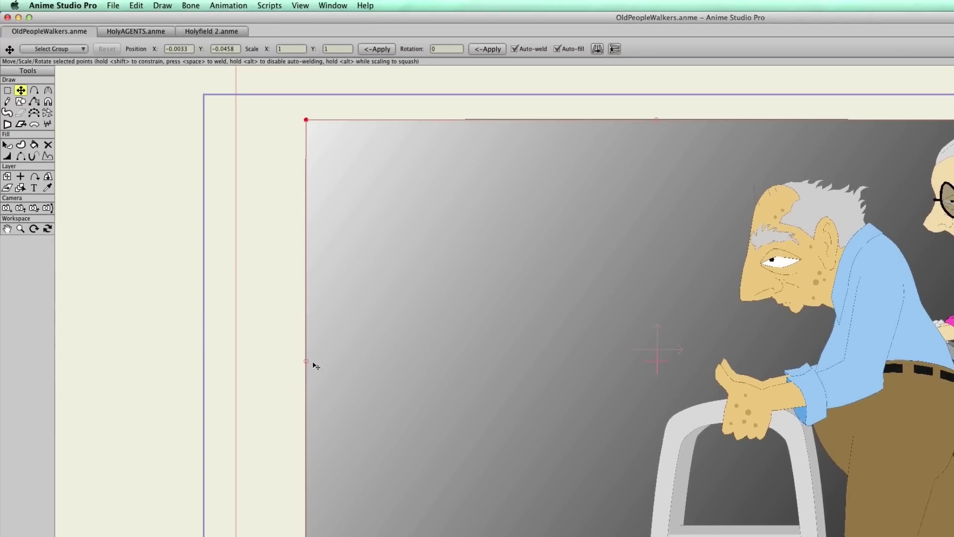
Drag the background's left-edge points left and top-edge points up past the camera frame.
left_click_drag(305, 366, 188, 370)
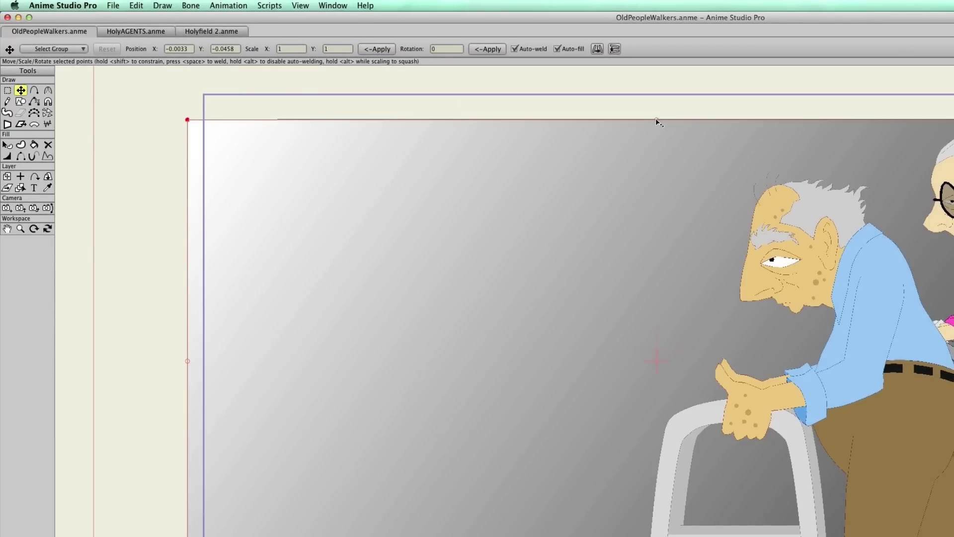
left_click_drag(657, 120, 660, 84)
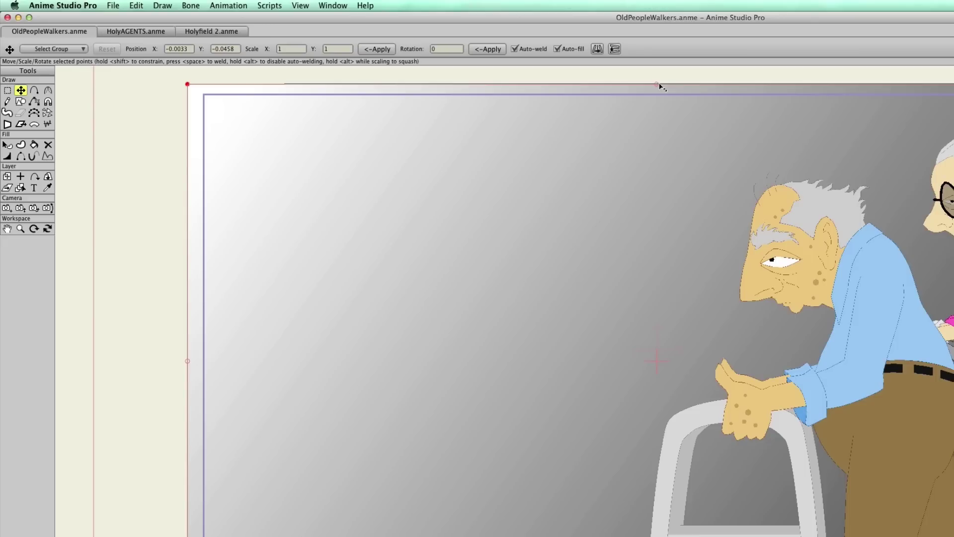